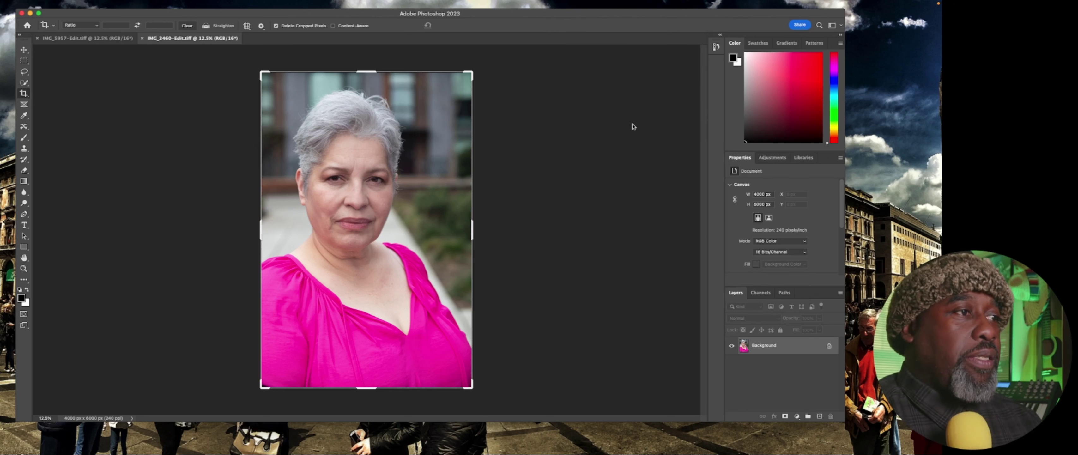
Open the Neural Filters for the portrait and enable the Smart Portrait filter.
mouse_move(117, 2)
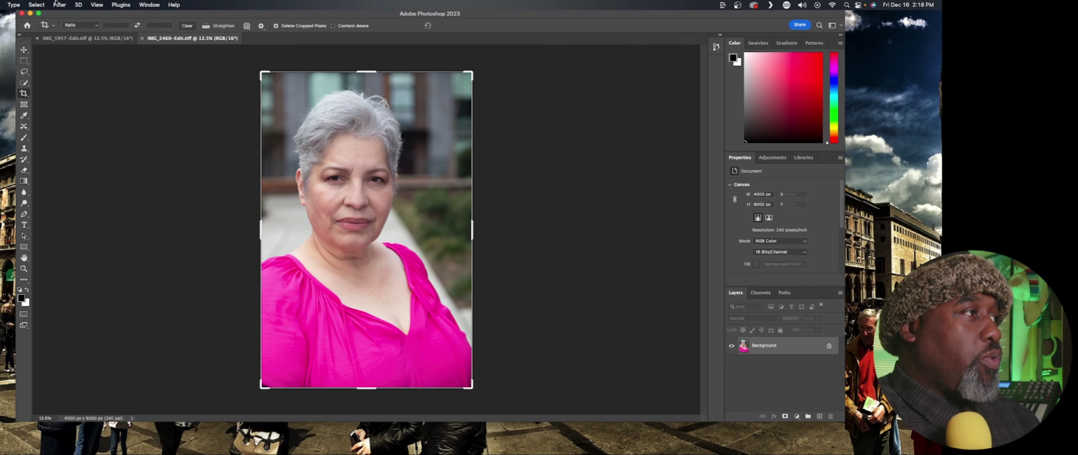
left_click(37, 5)
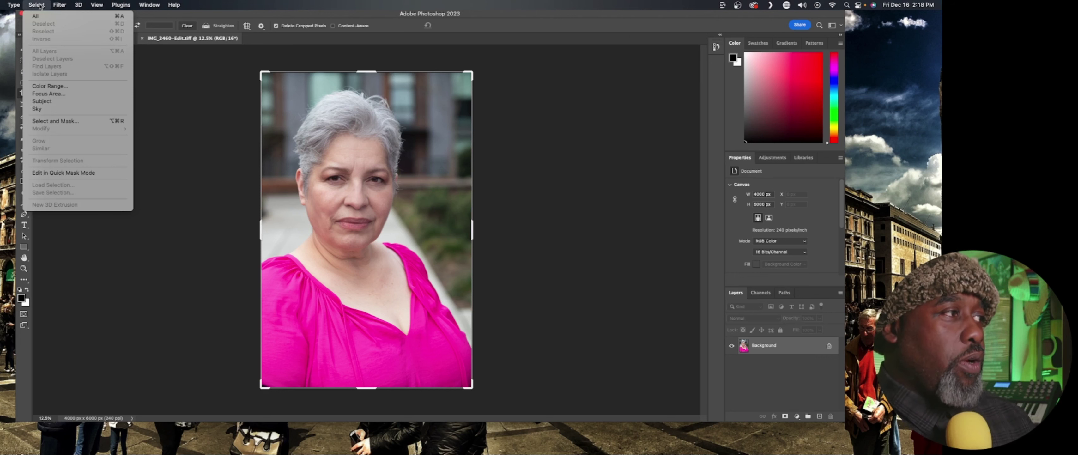
mouse_move(59, 4)
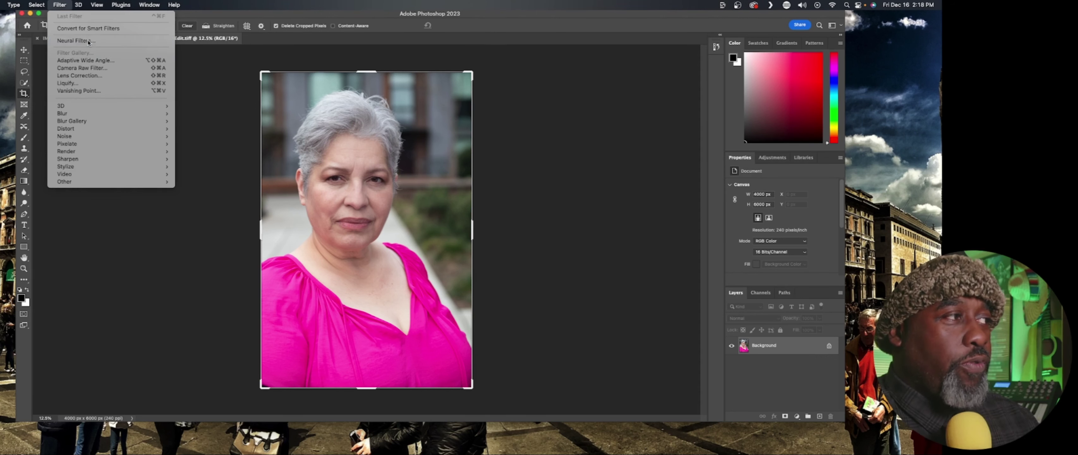
left_click(74, 40)
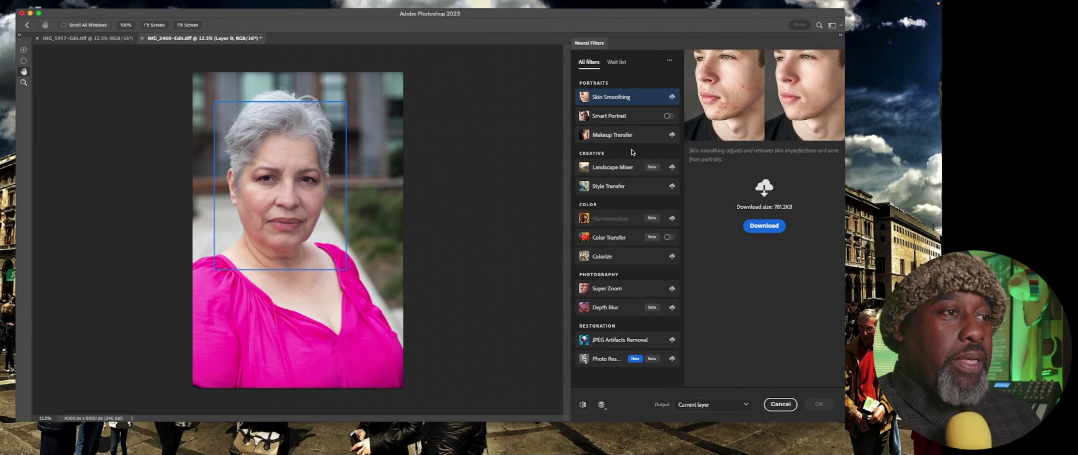
left_click(645, 116)
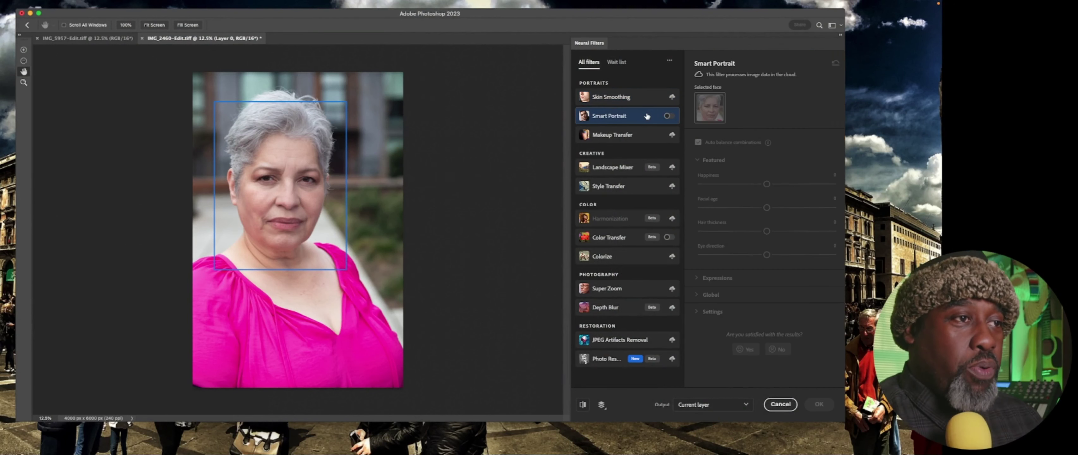
left_click(668, 116)
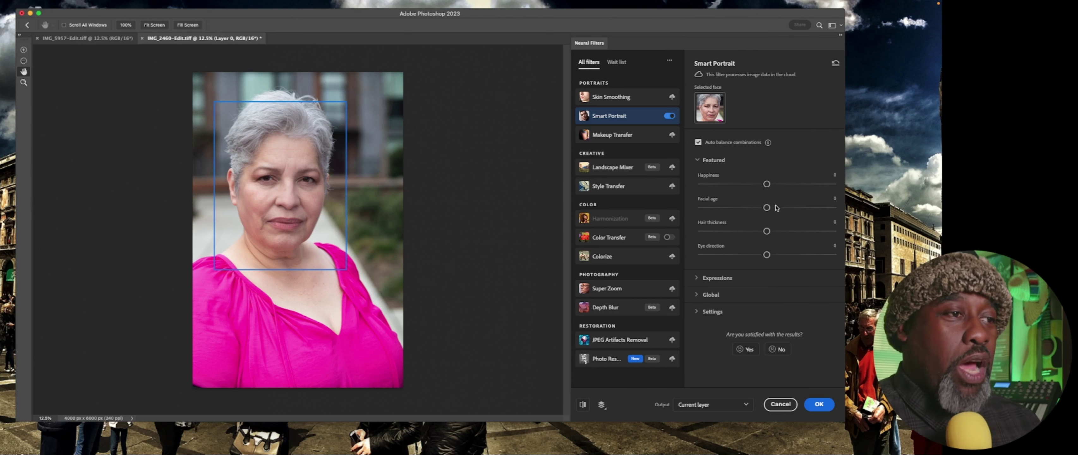
Reduce the portrait's facial age to -15 in Smart Portrait.
left_click(747, 207)
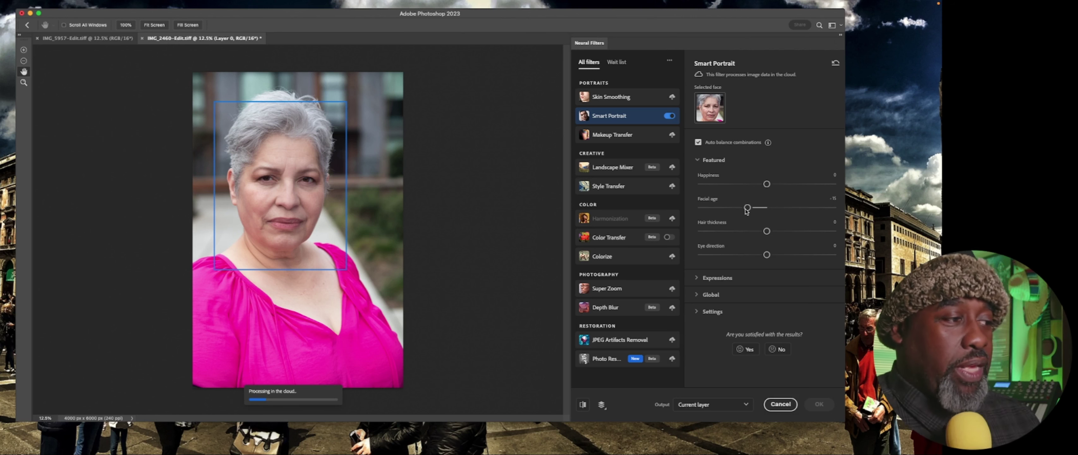
double_click(748, 208)
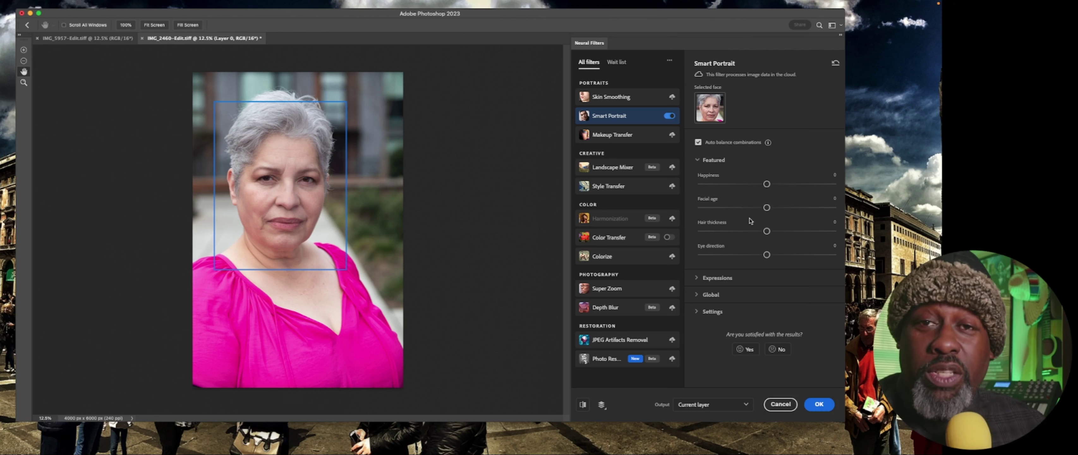
left_click(747, 208)
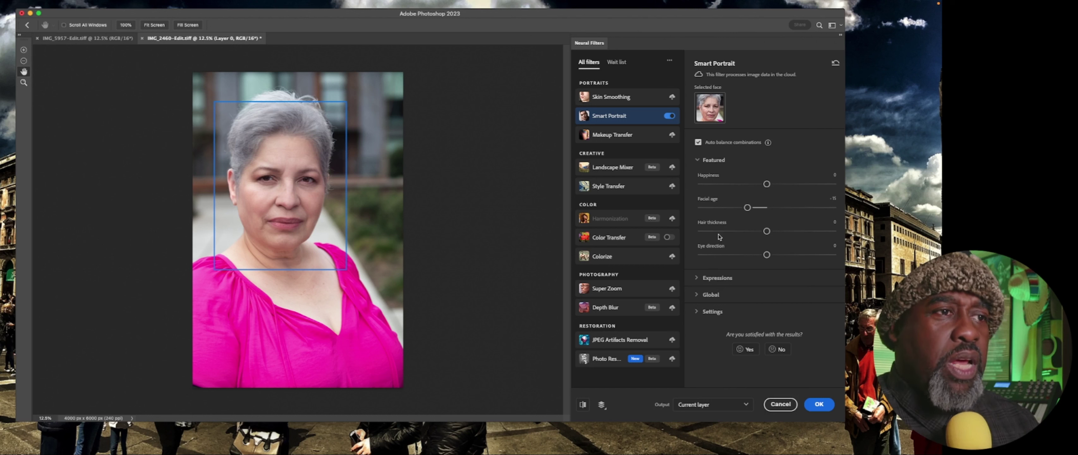
Switch auto balance combinations off and back on, and compare the younger-looking portrait with the original.
left_click(698, 143)
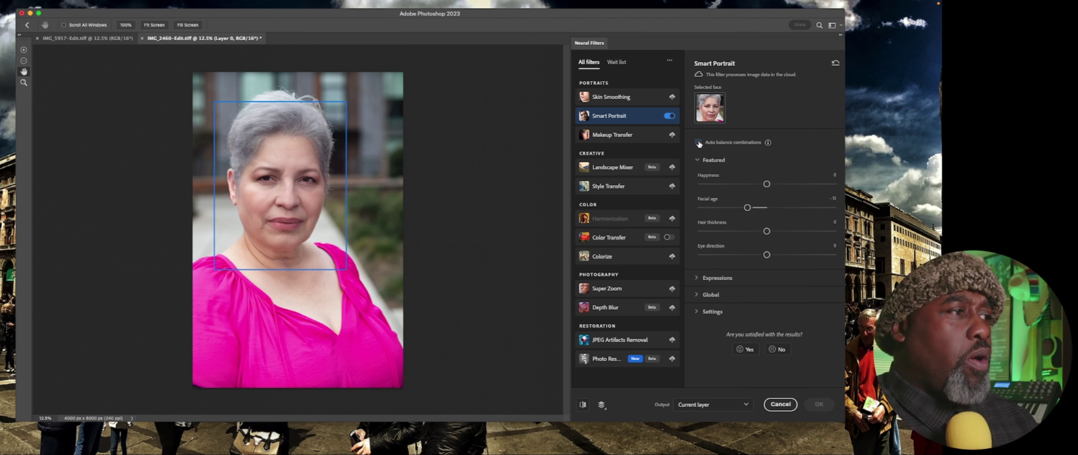
left_click(698, 142)
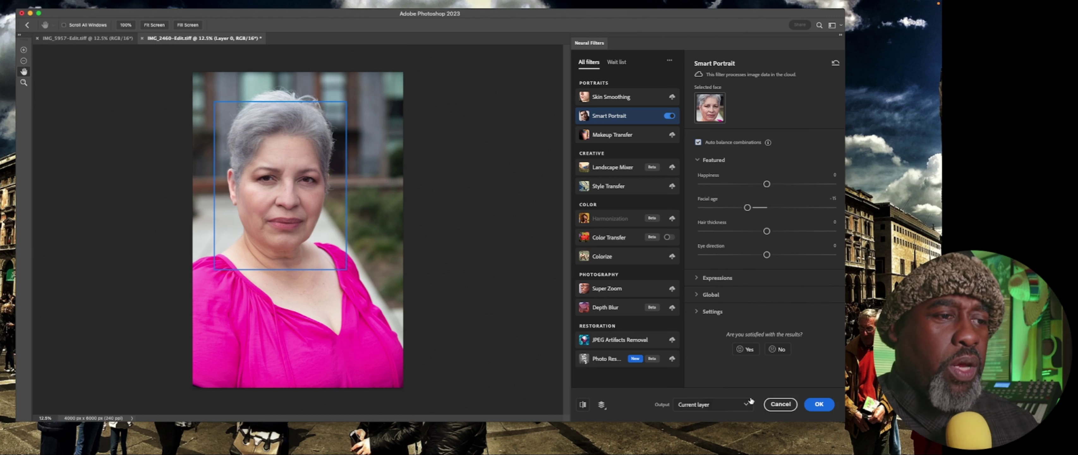
left_click(583, 405)
left_click(583, 405)
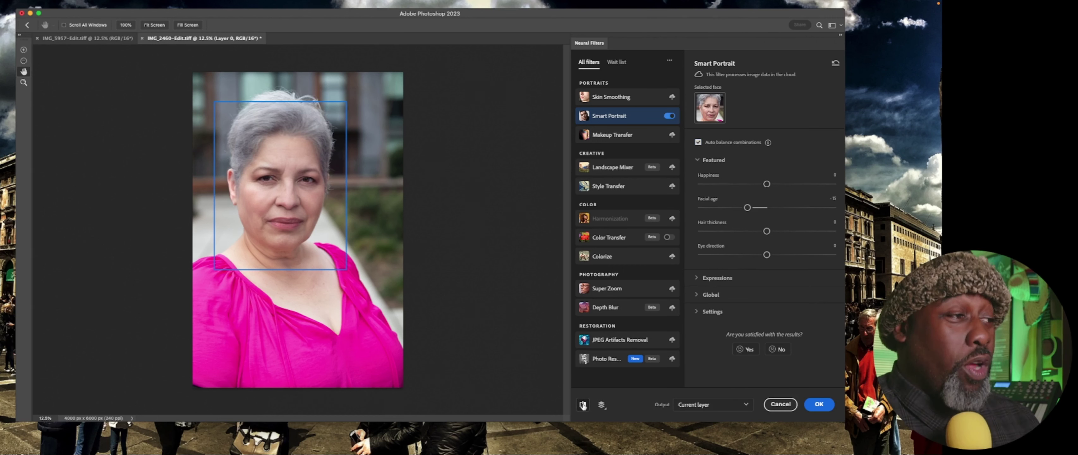
left_click(583, 404)
left_click(583, 405)
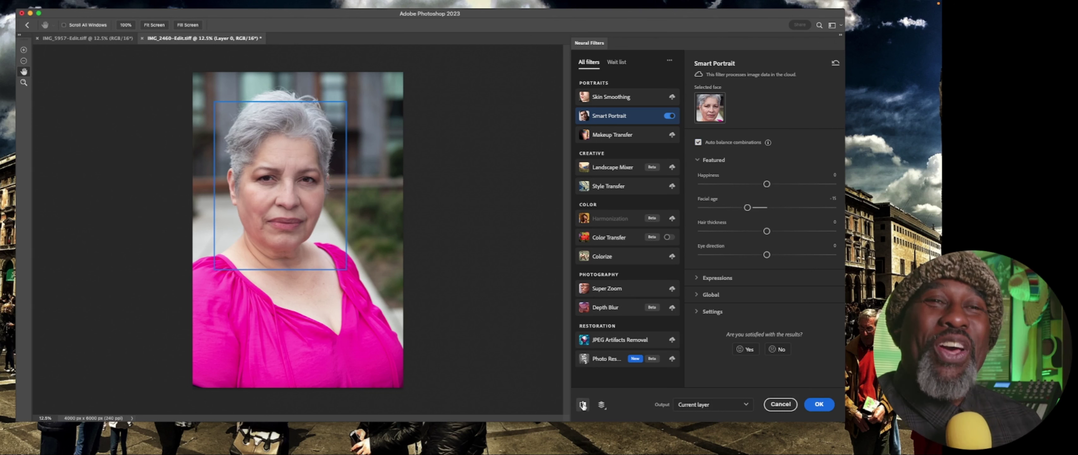
left_click(583, 405)
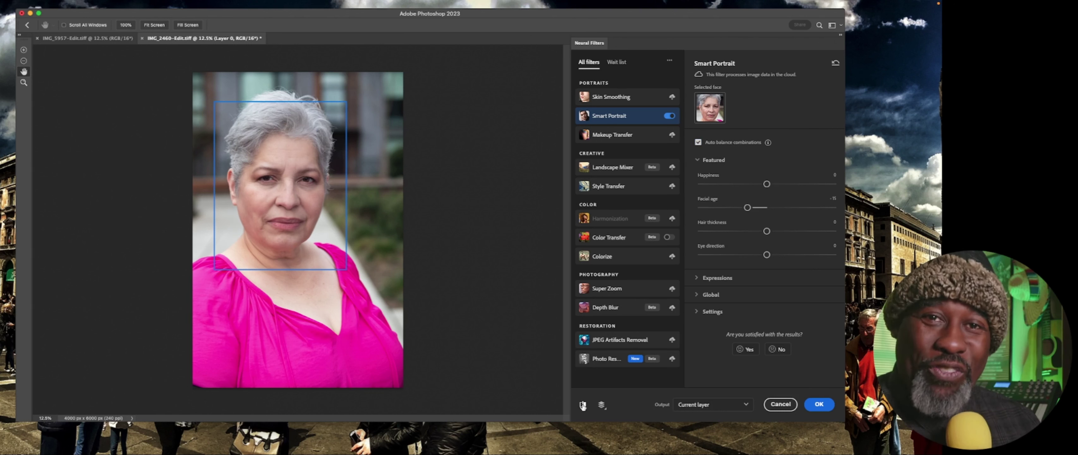
left_click(583, 405)
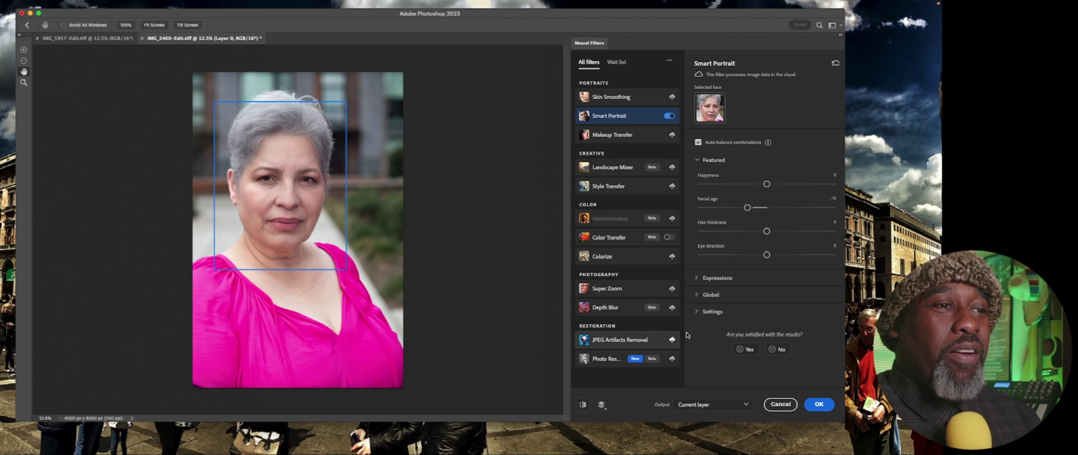
Set the hair thickness to +23, eye direction to +26 and happiness to +20.
left_click_drag(761, 233, 797, 233)
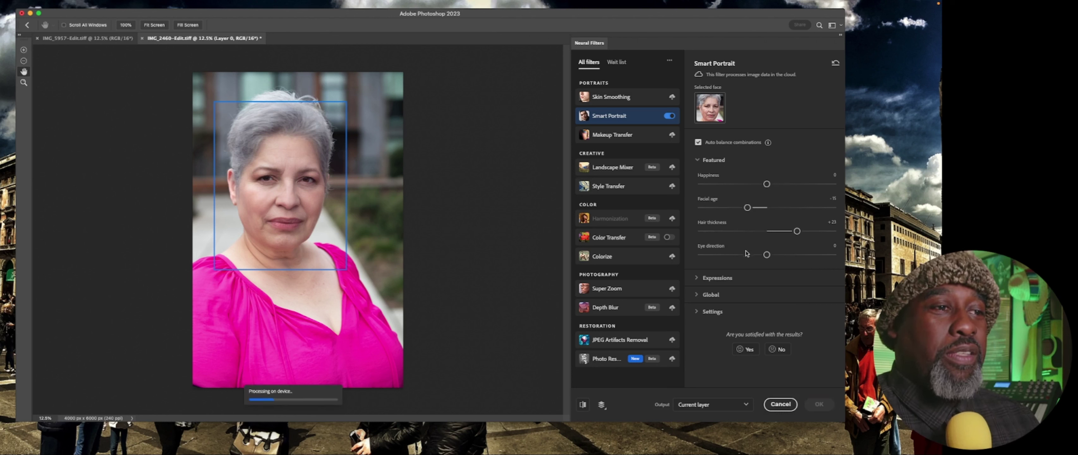
left_click_drag(768, 255, 801, 255)
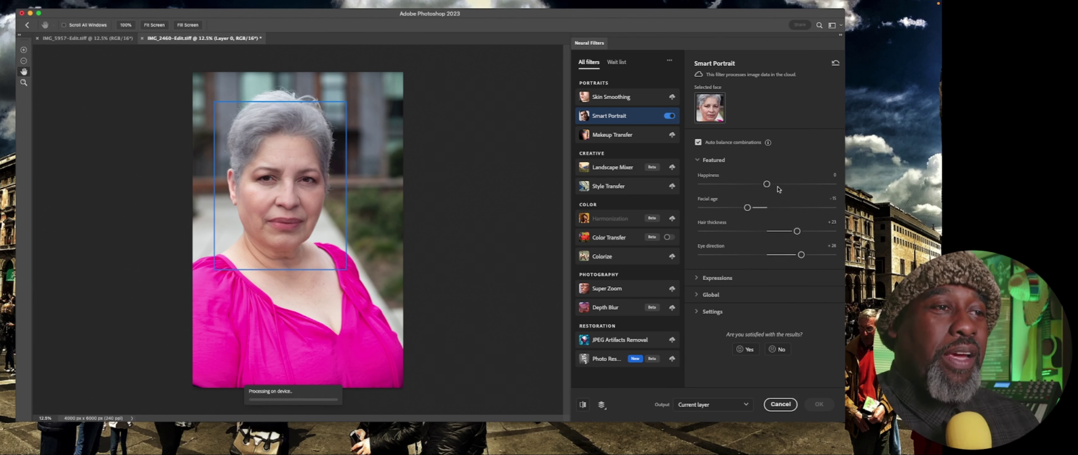
left_click(795, 184)
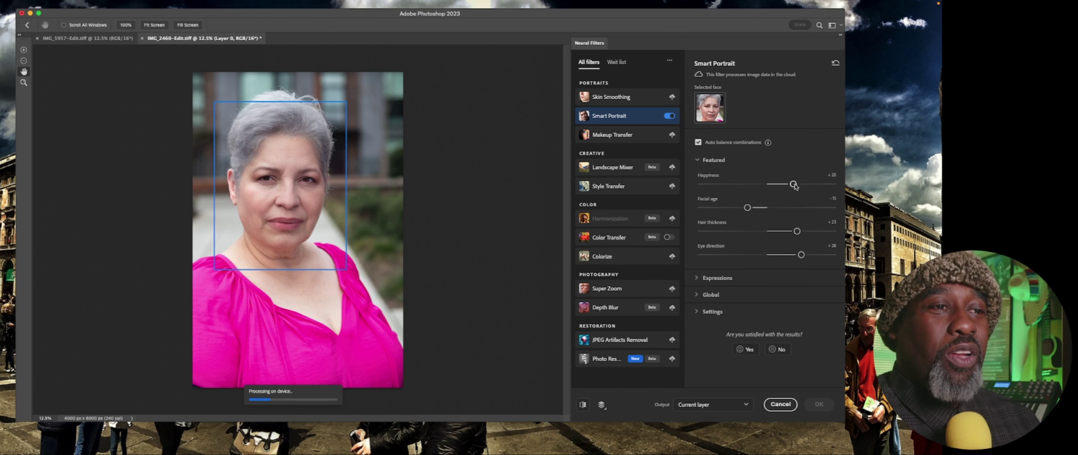
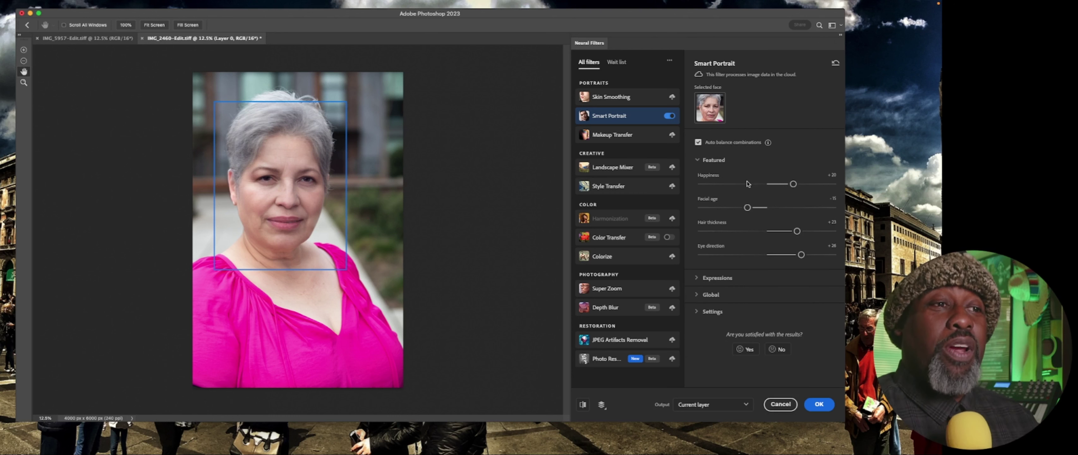
Reset happiness and hair thickness to 0, and try eye direction at +30 and +50 before returning it to 0.
left_click(766, 184)
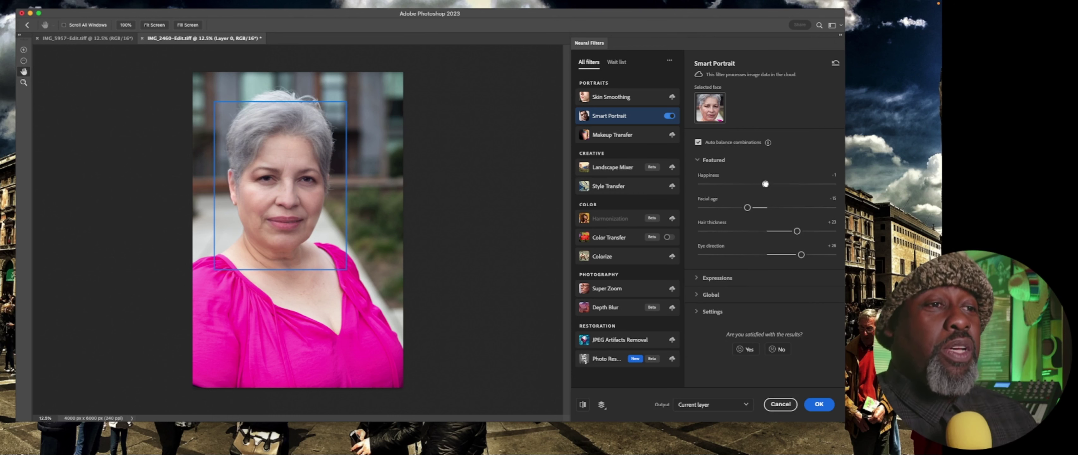
left_click(768, 232)
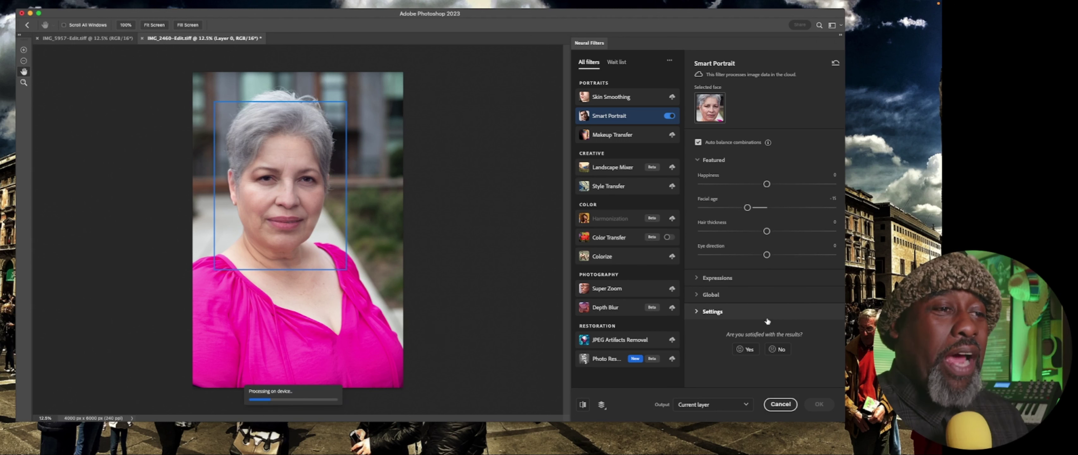
left_click(806, 255)
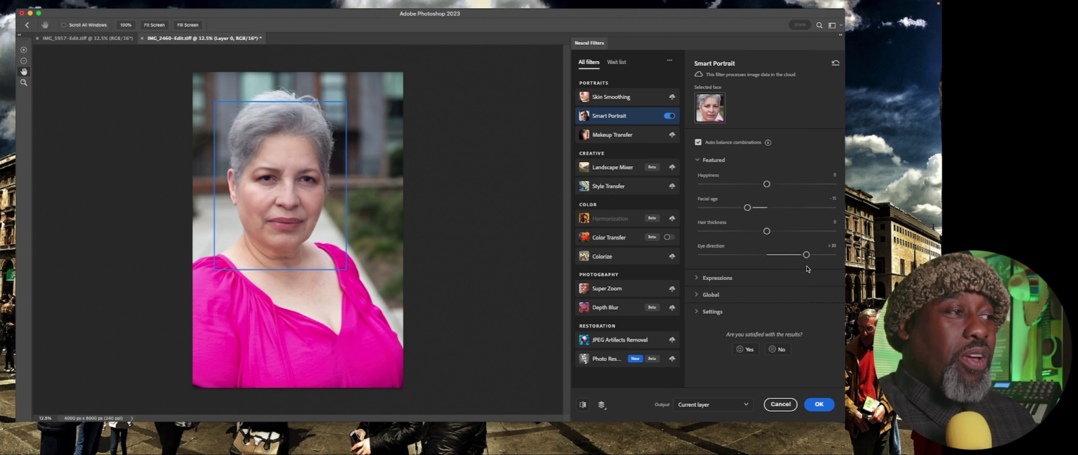
left_click(829, 255)
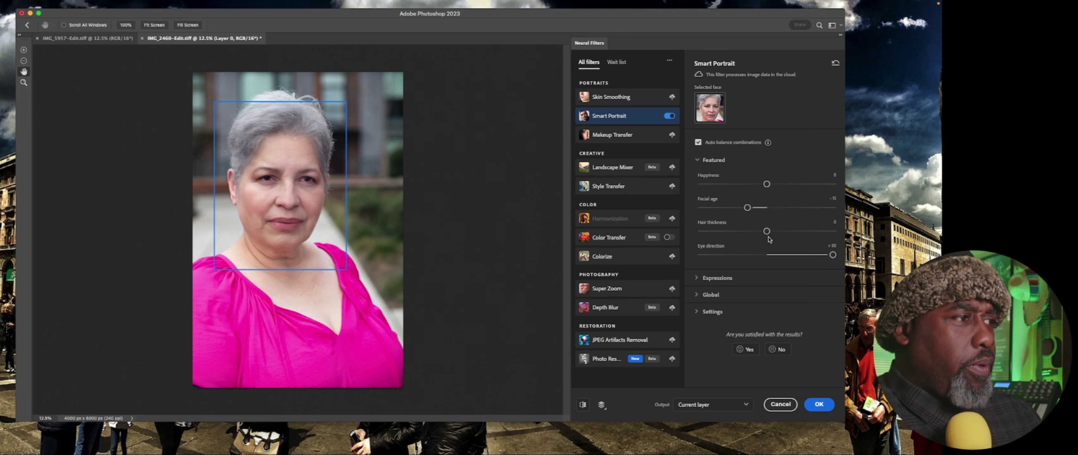
left_click(767, 255)
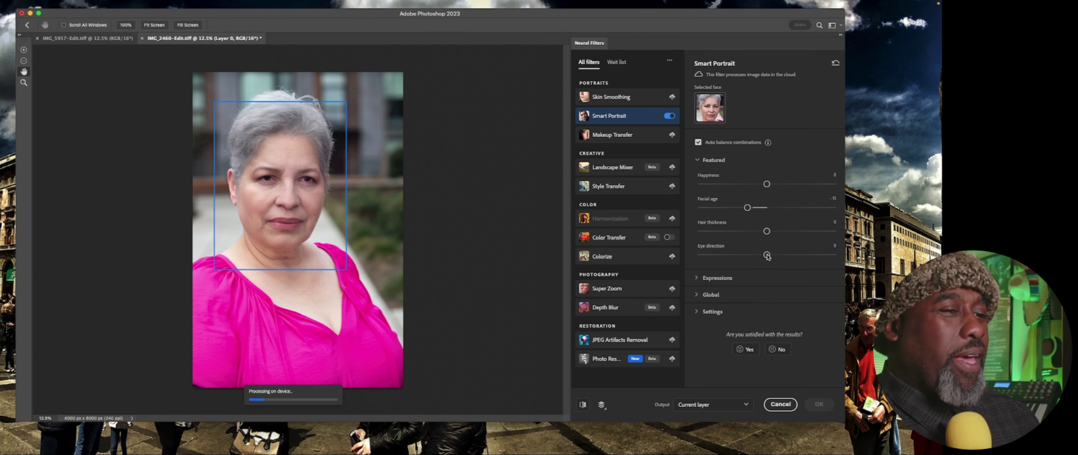
Show the Expressions settings and raise the portrait's surprise to +50.
left_click(697, 278)
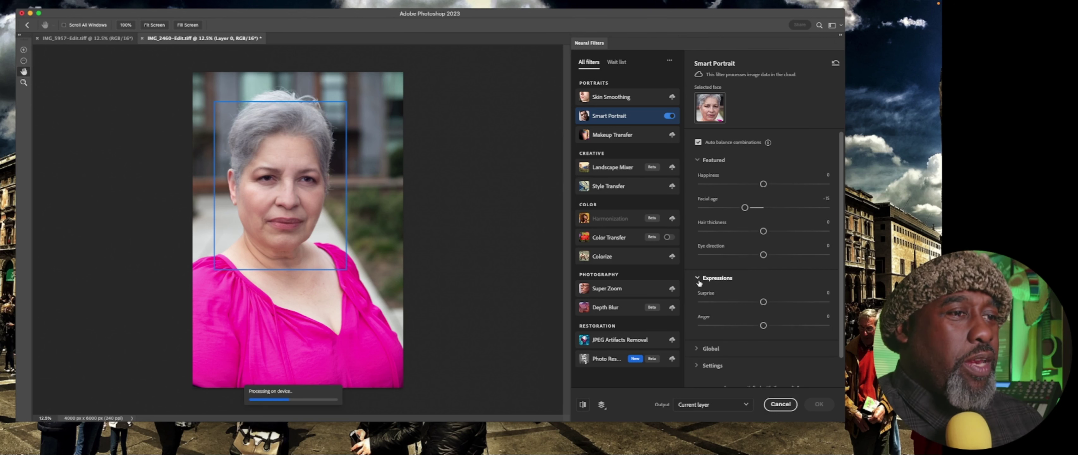
left_click(823, 302)
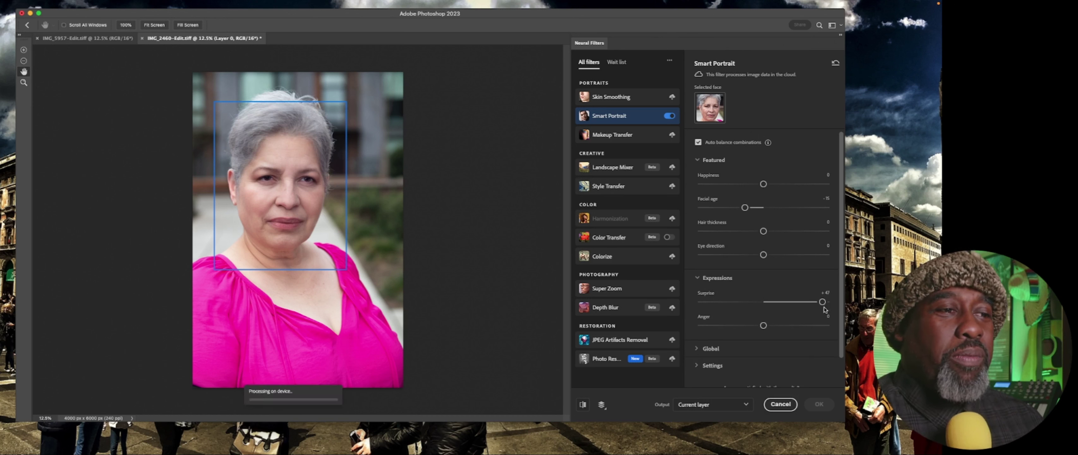
left_click_drag(824, 302, 836, 306)
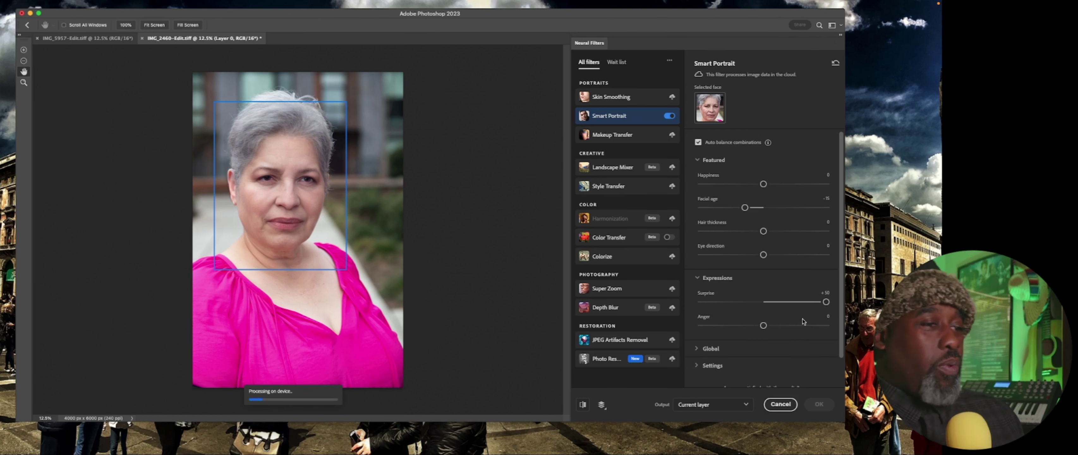
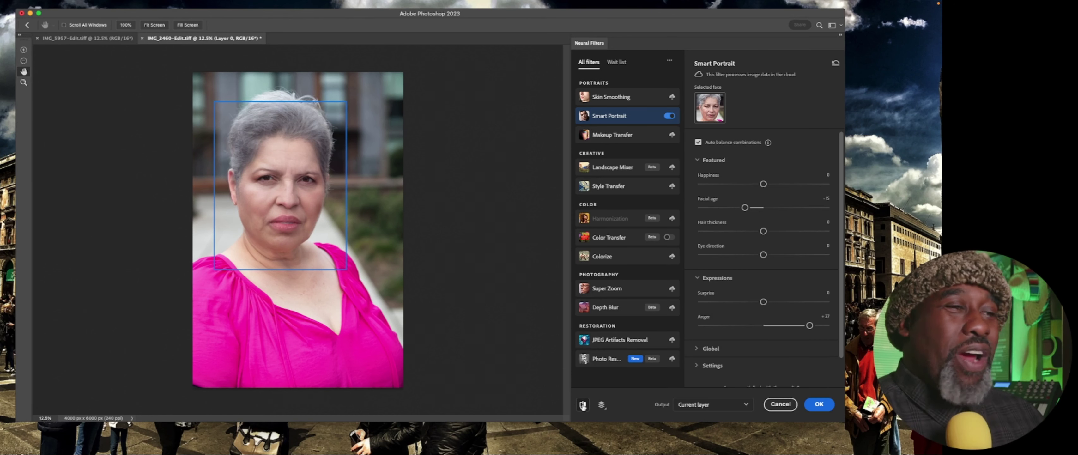
Compare the portrait with the anger expression applied against the original image.
left_click(583, 405)
left_click(582, 405)
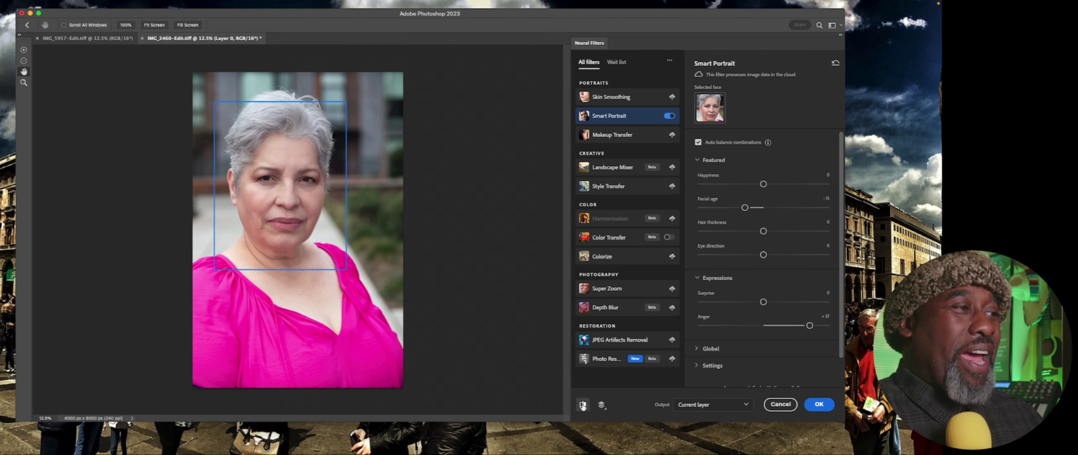
left_click(583, 406)
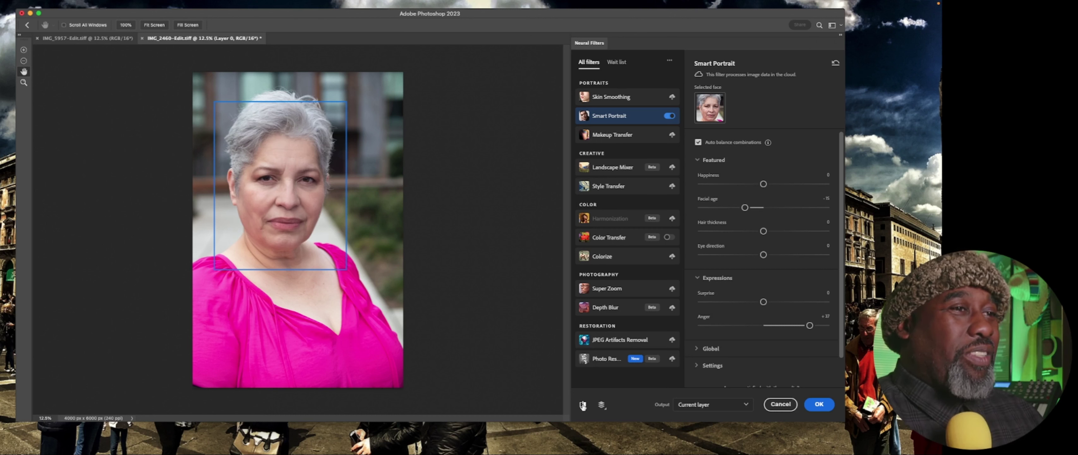
left_click(583, 406)
left_click(582, 405)
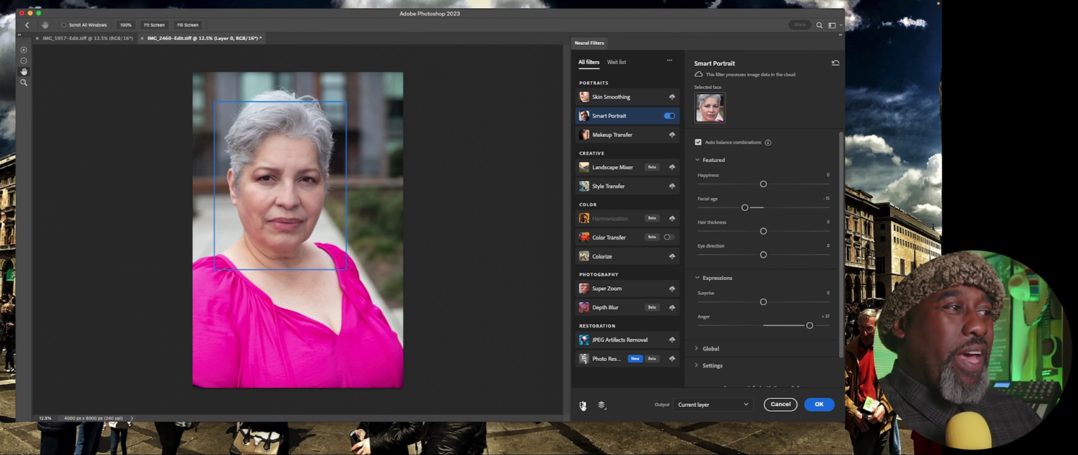
left_click(582, 406)
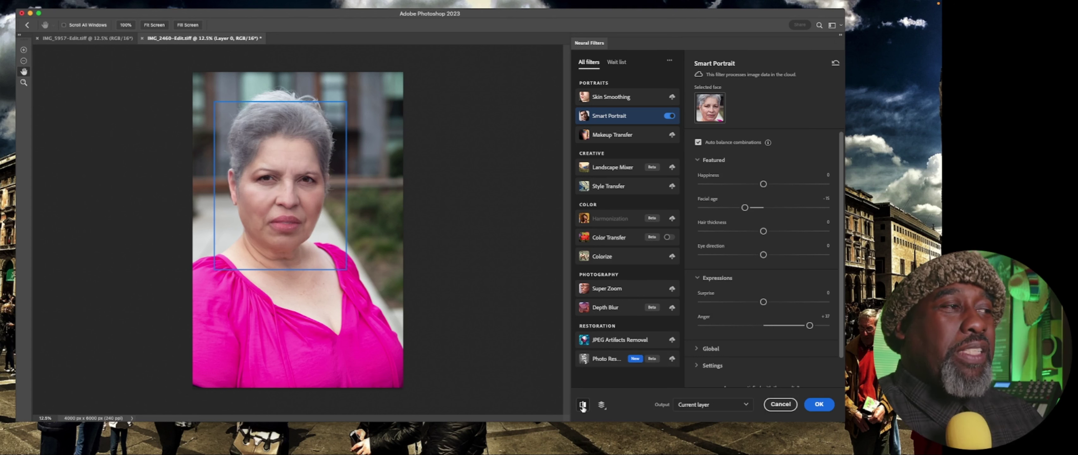
left_click(583, 406)
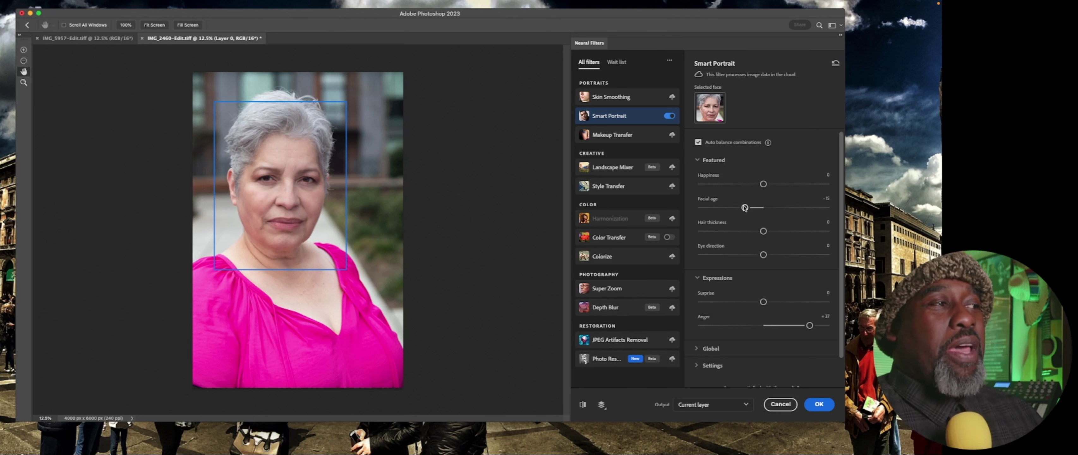
Set the facial age to -8 and compare the portrait with the original.
left_click_drag(745, 208, 753, 208)
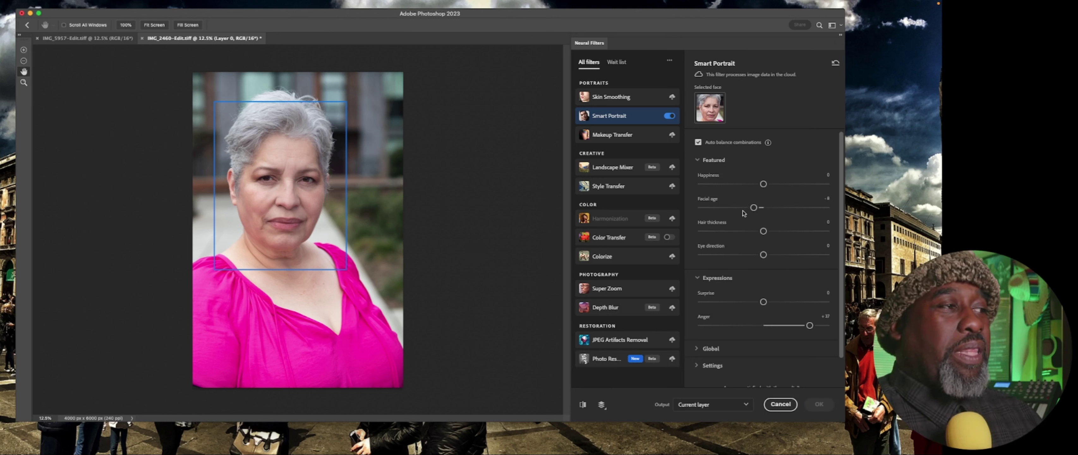
left_click(583, 405)
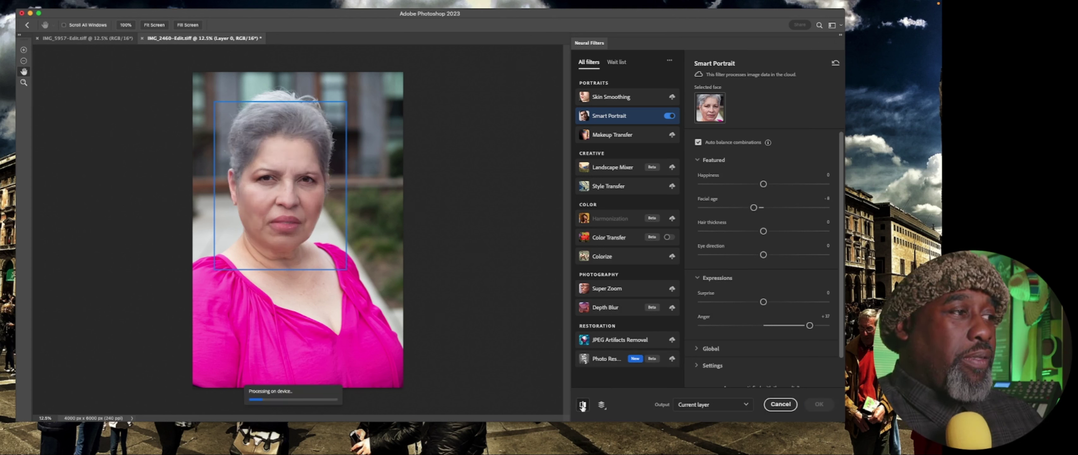
Reset the anger expression to 0 and expand the Global settings of the Smart Portrait filter to review their sliders.
left_click(582, 406)
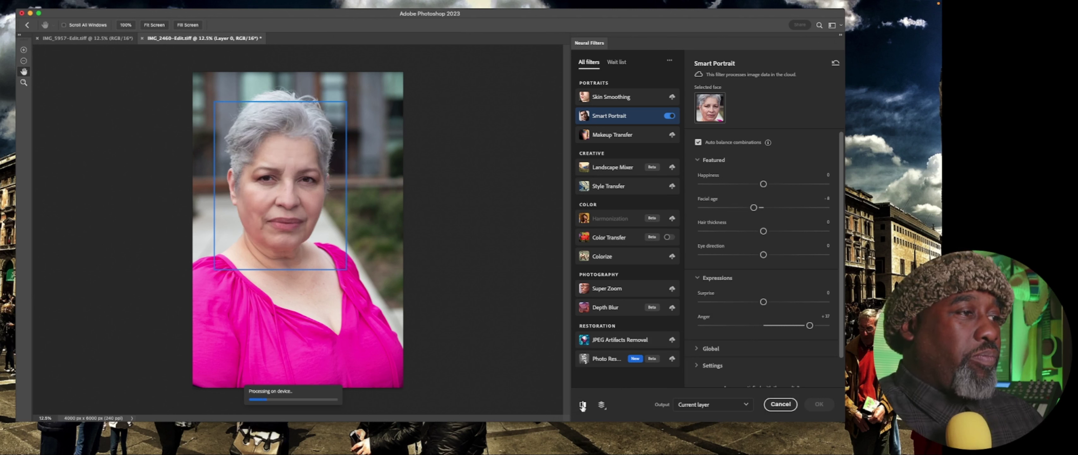
left_click(764, 326)
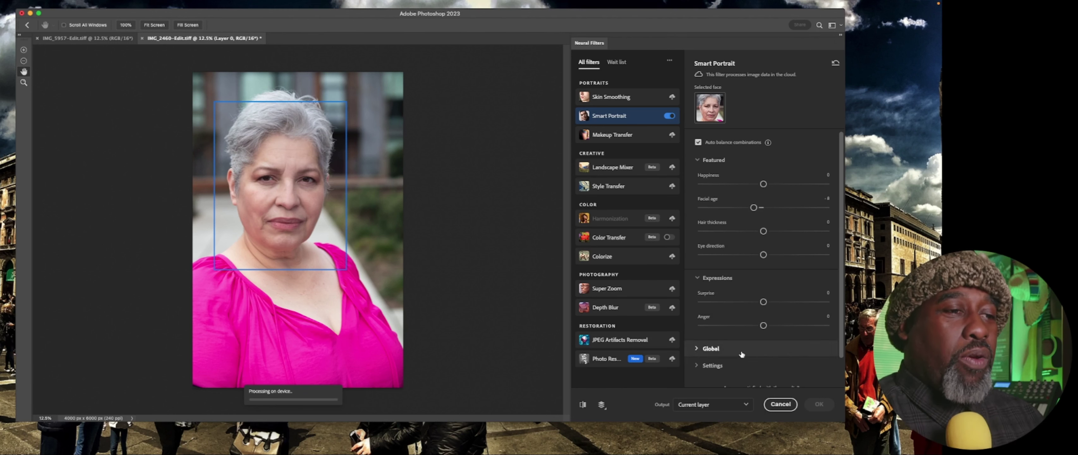
left_click(708, 349)
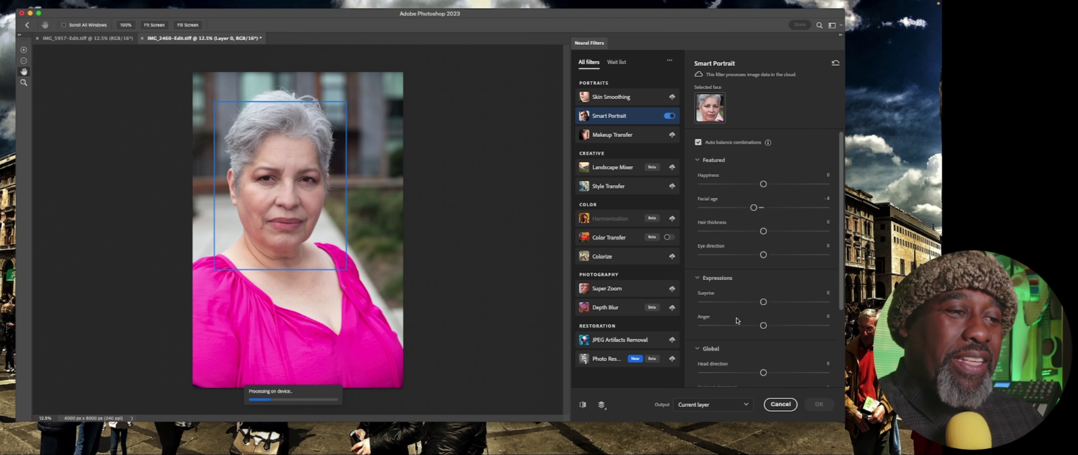
left_click_drag(841, 286, 851, 351)
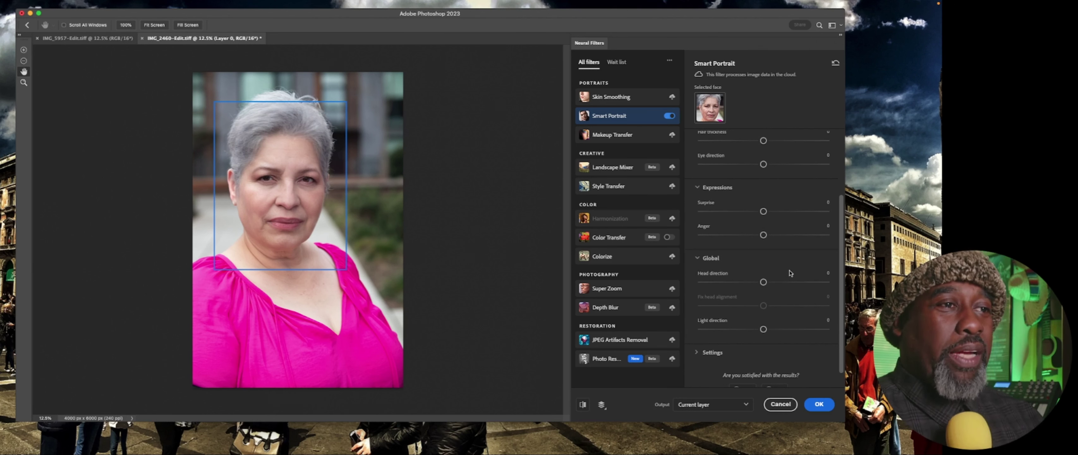
scroll(841, 274, "up", 5)
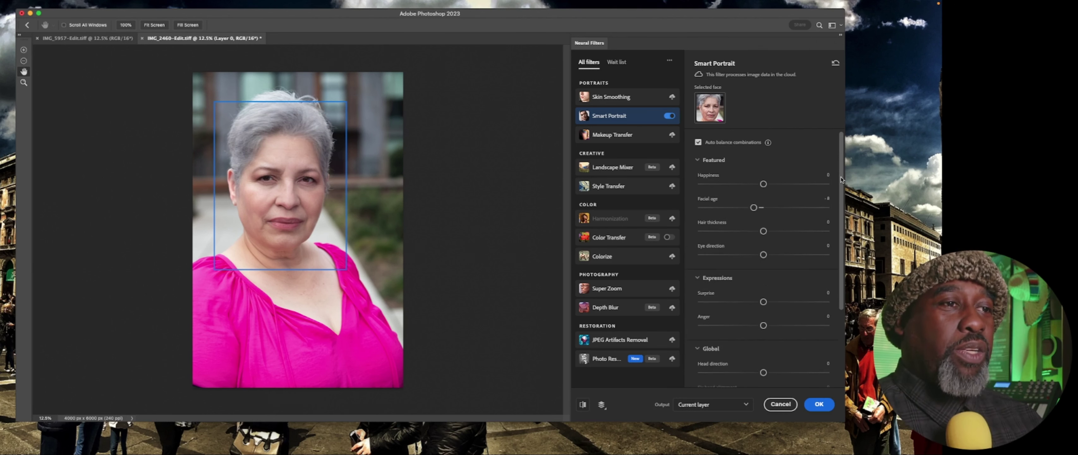
Compare the portrait with only the reduced facial age applied against the original image.
left_click_drag(763, 207, 753, 208)
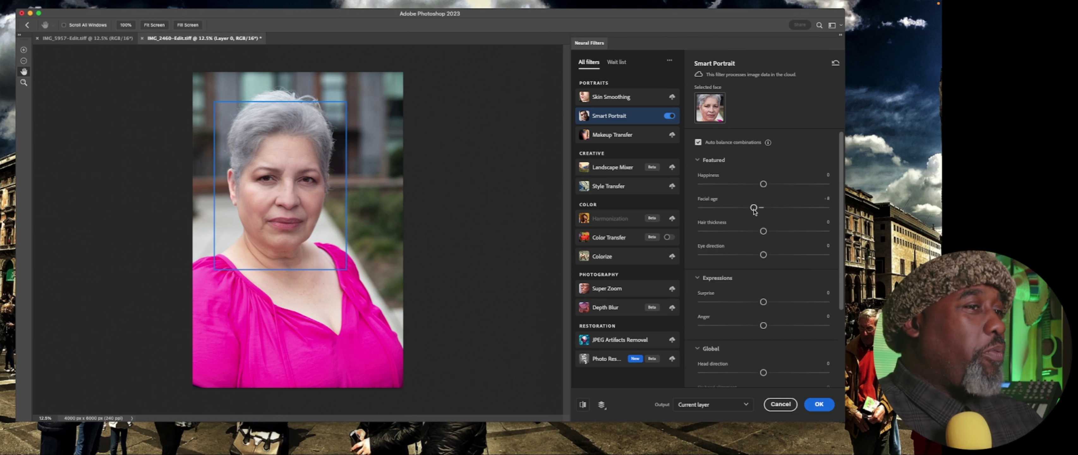
left_click(584, 405)
left_click(584, 404)
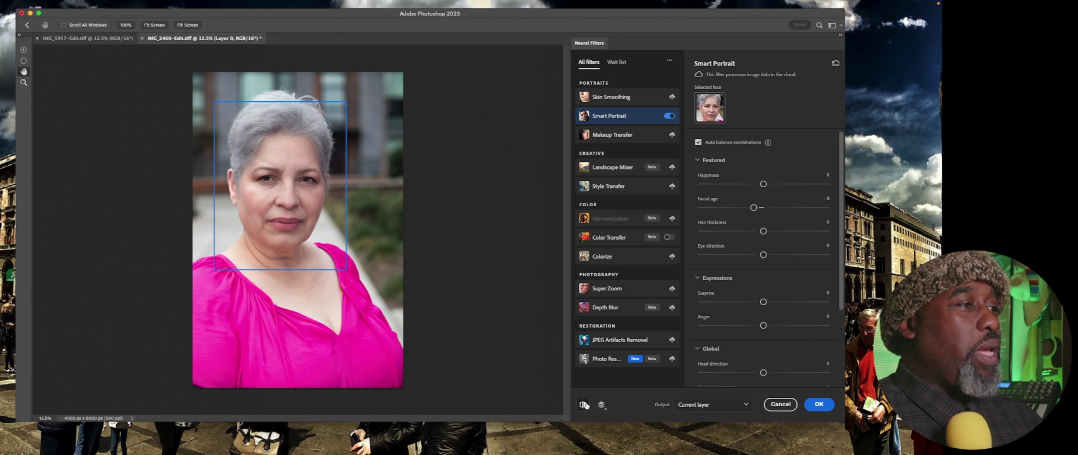
left_click(584, 405)
left_click(584, 405)
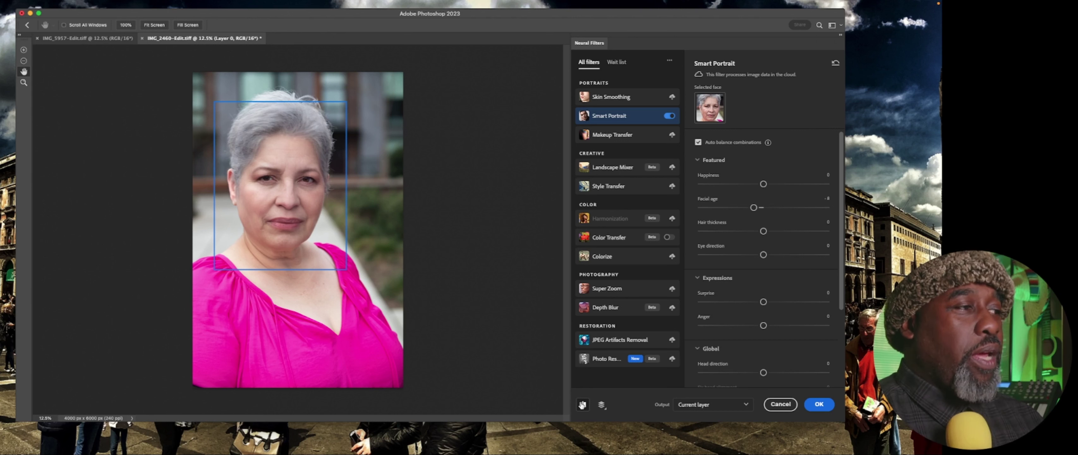
left_click(582, 404)
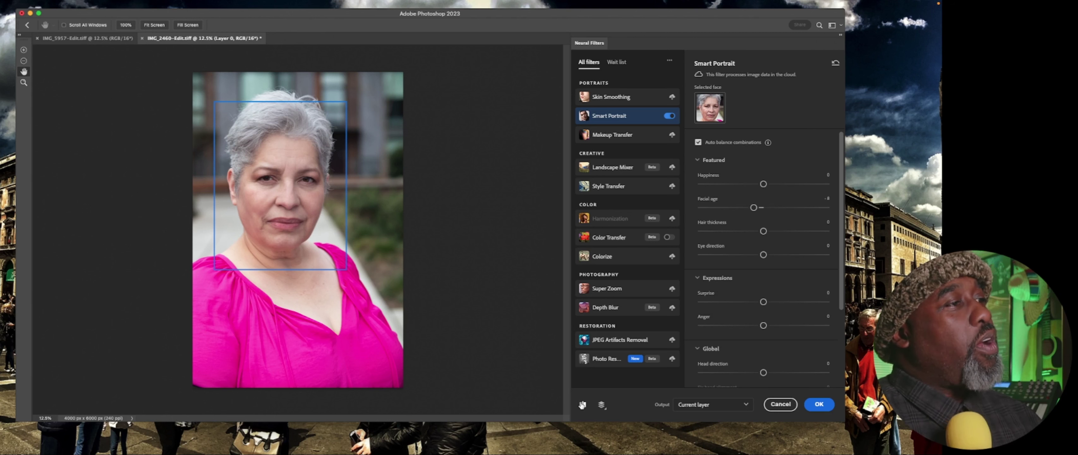
left_click(582, 405)
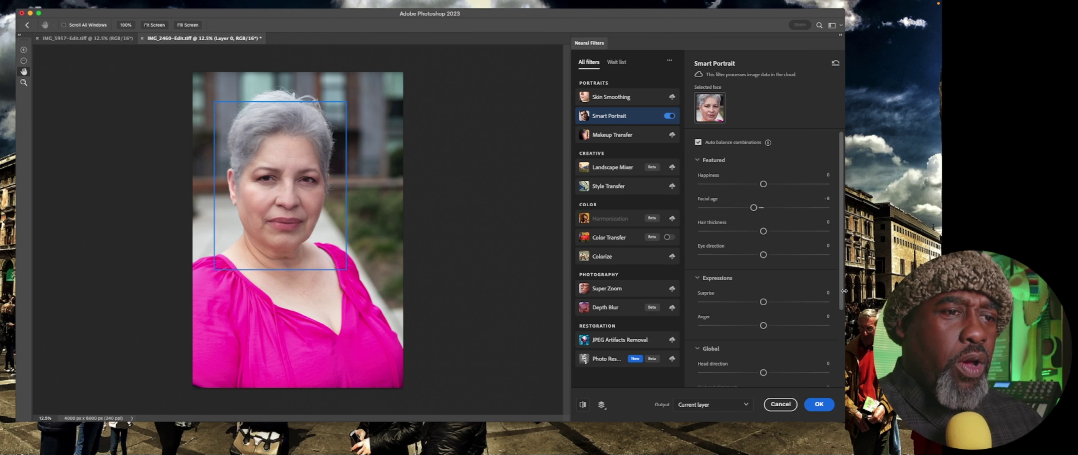
Turn the portrait's head by setting the global head direction to +44.
left_click_drag(844, 290, 842, 301)
scroll(842, 301, "down", 5)
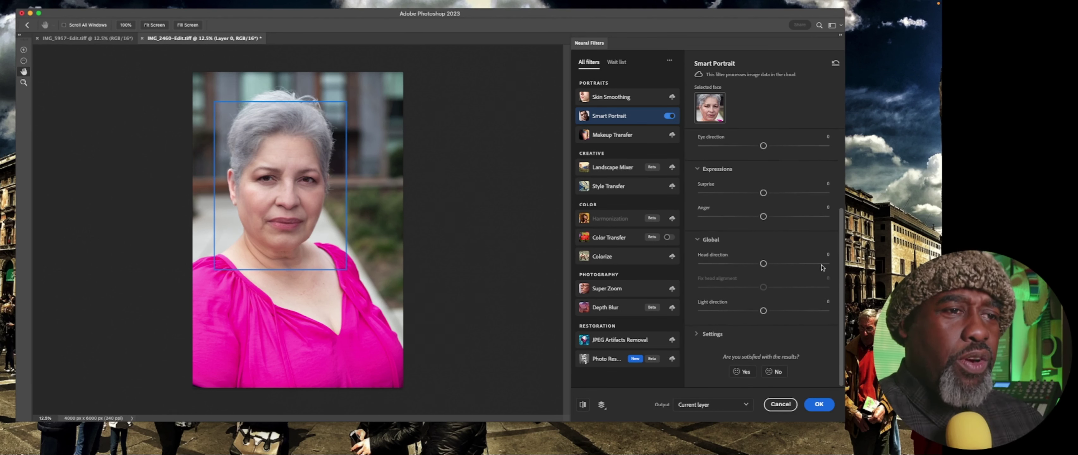
left_click(818, 264)
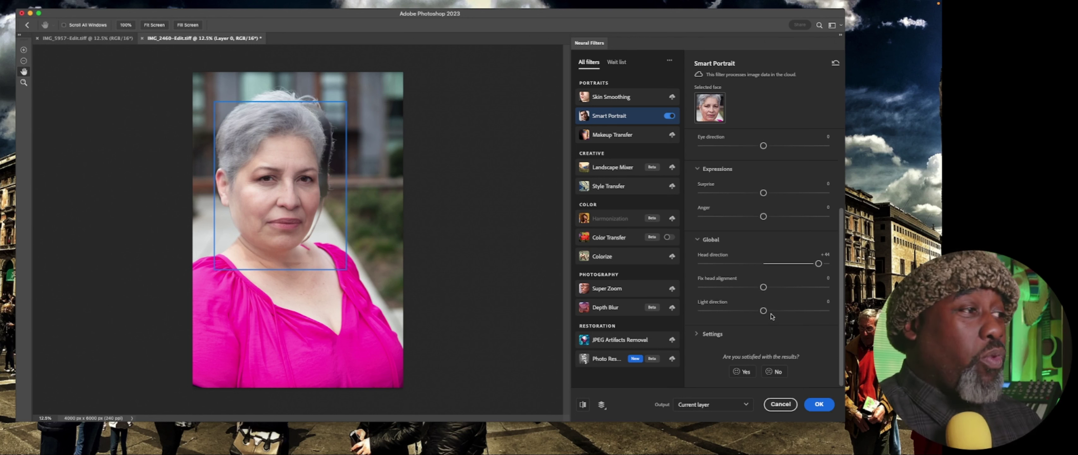
Try the portrait's light direction at +38 and -33 before returning it to 0.
left_click(811, 311)
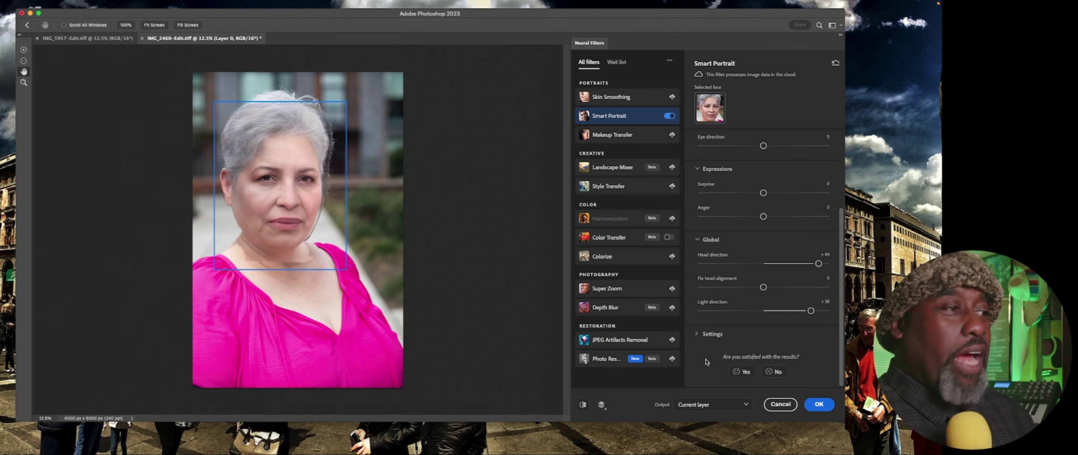
left_click(722, 310)
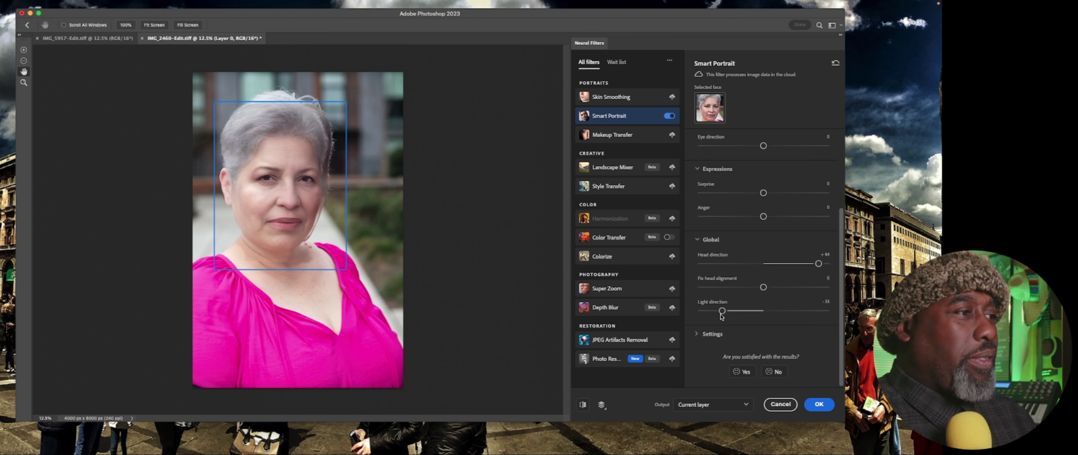
left_click(764, 311)
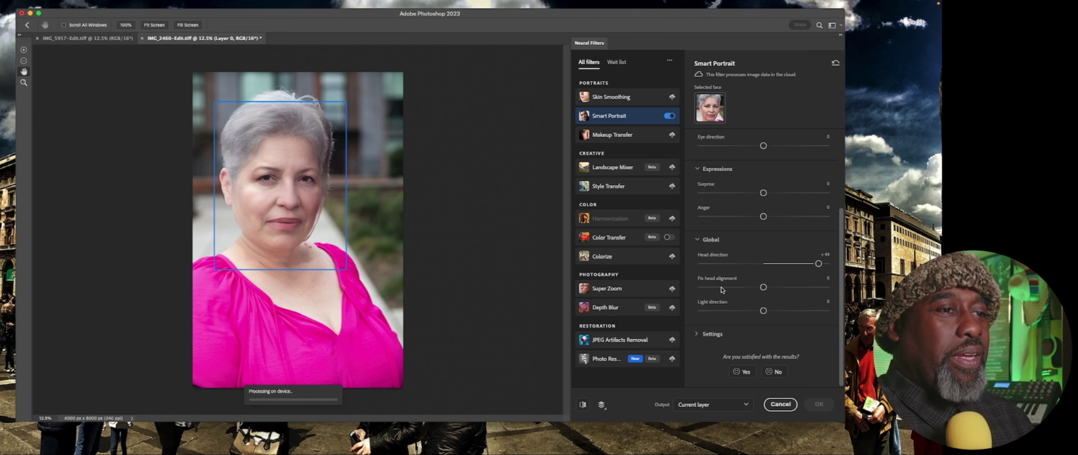
Set Fix head alignment to -43 and compare the turned head with the original image.
left_click(709, 287)
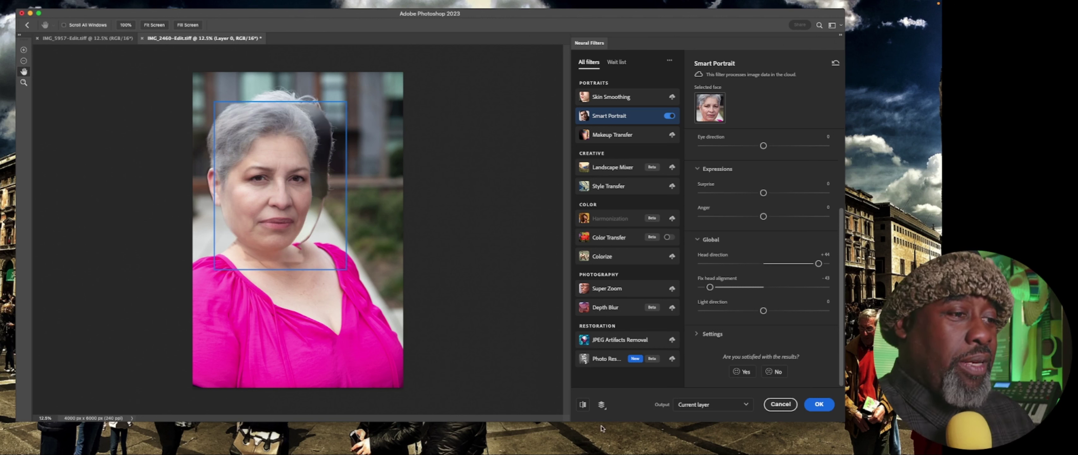
left_click(583, 405)
left_click(582, 405)
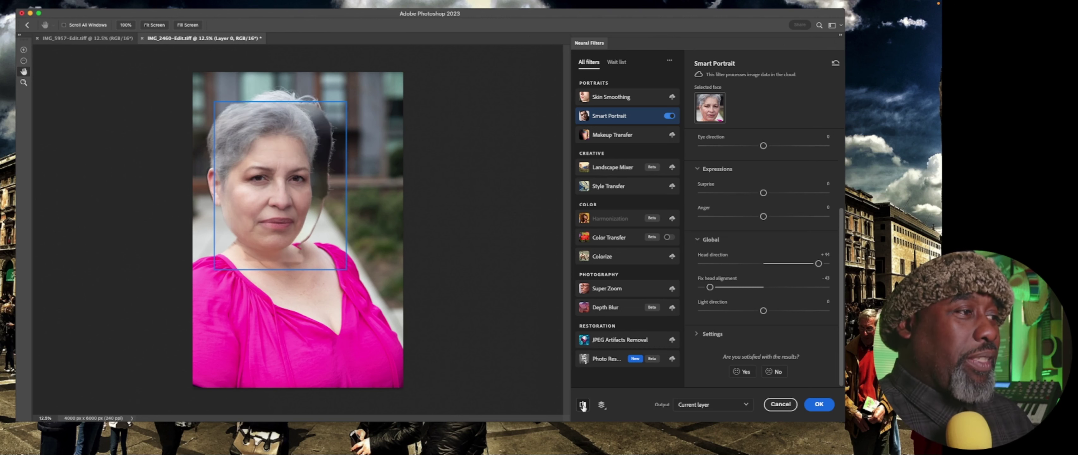
left_click(583, 405)
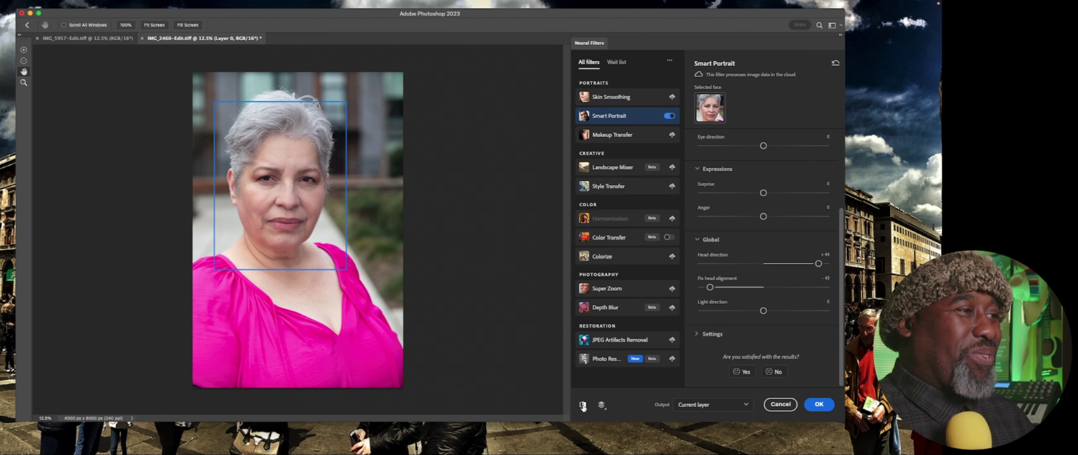
left_click(583, 405)
left_click(583, 405)
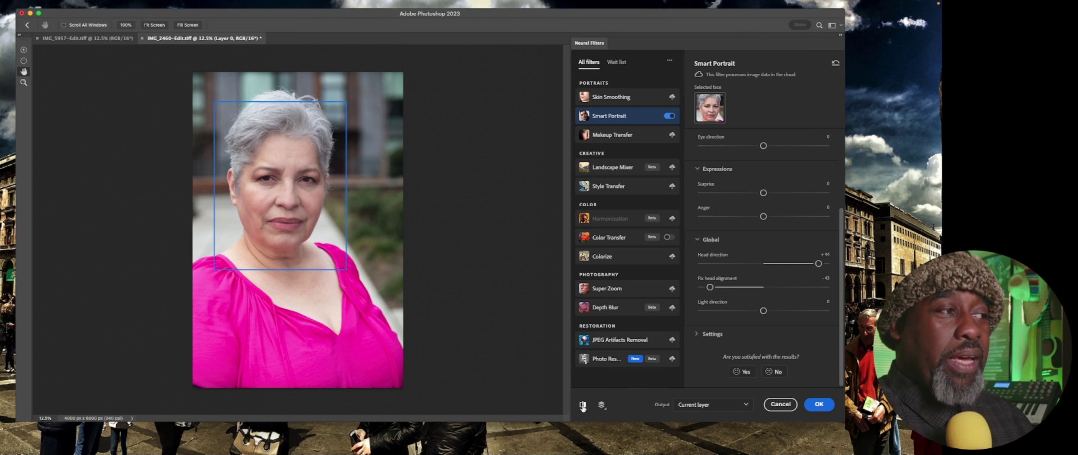
left_click(582, 405)
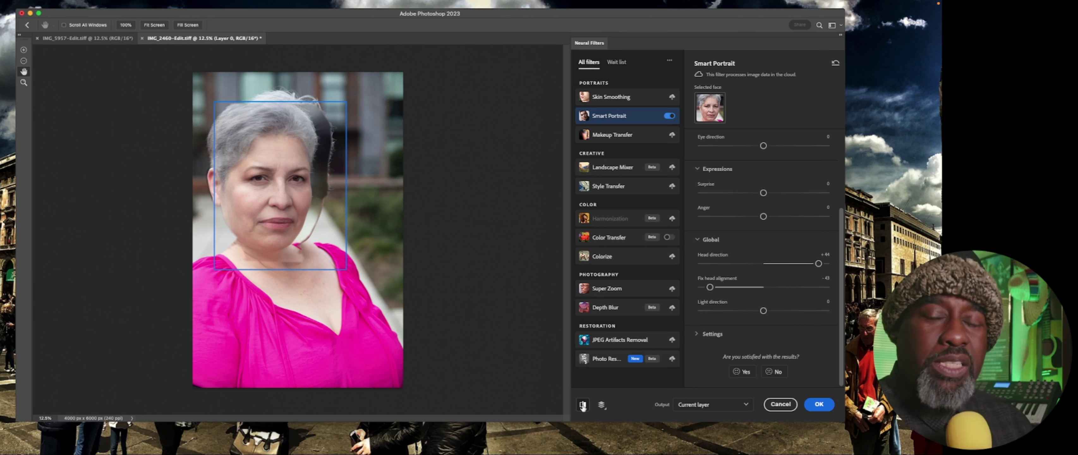
left_click(582, 405)
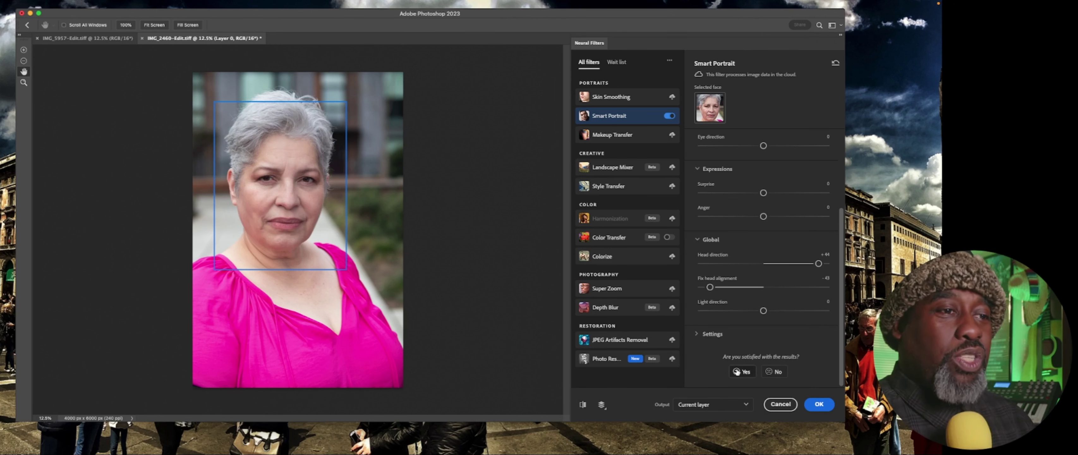
Reset Fix head alignment and head direction to 0, and compare the remaining facial age retouch with the original portrait.
double_click(761, 289)
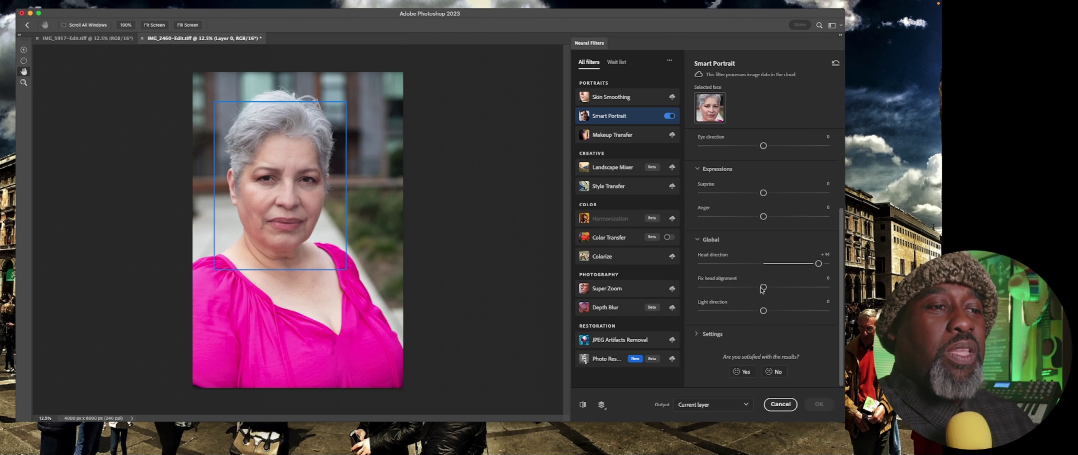
double_click(764, 263)
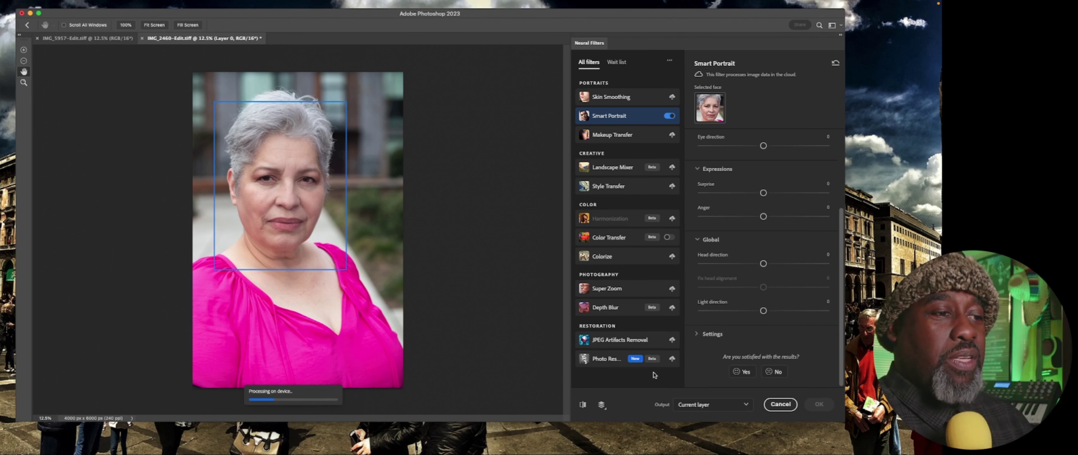
left_click(582, 405)
left_click(583, 405)
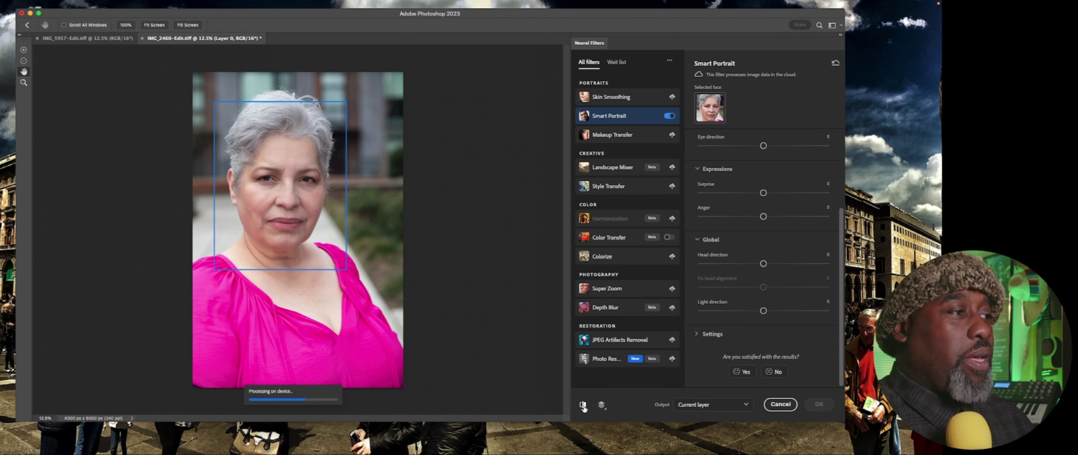
left_click(583, 404)
left_click(583, 405)
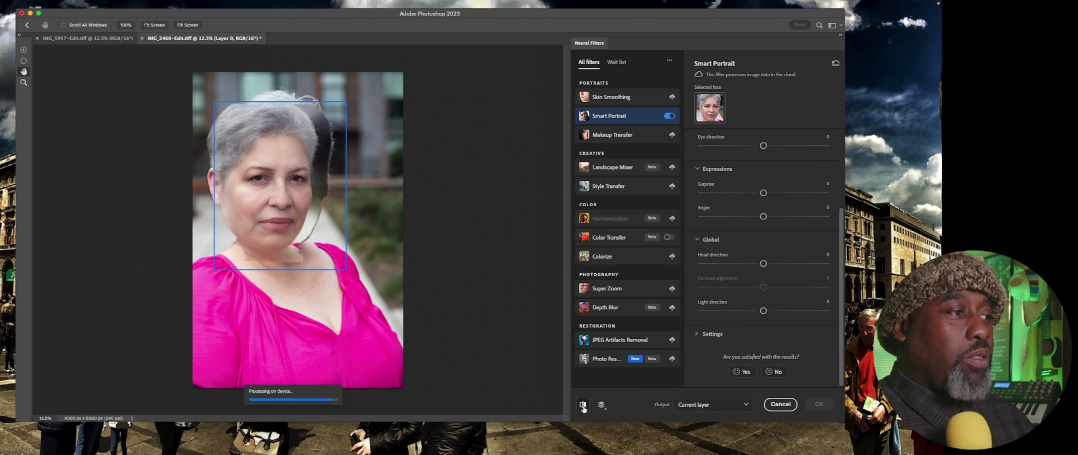
left_click(583, 405)
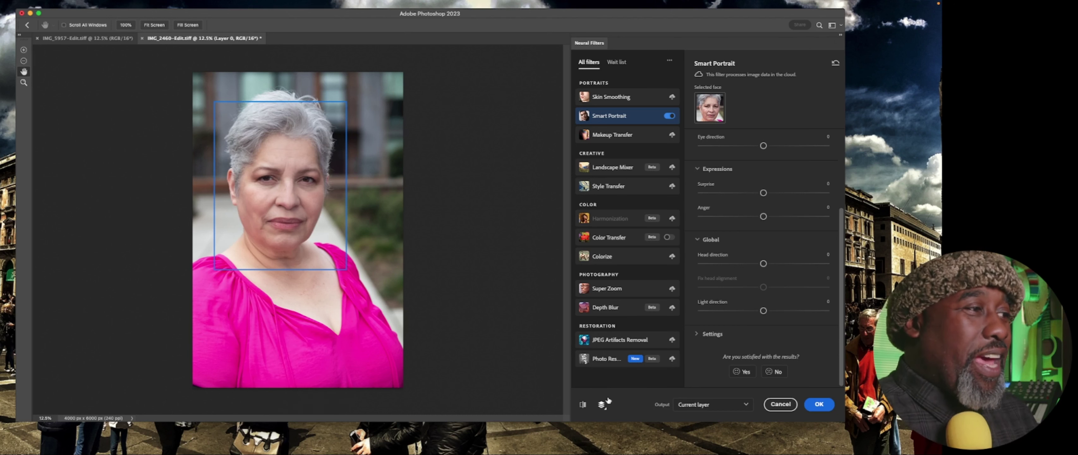
left_click(583, 405)
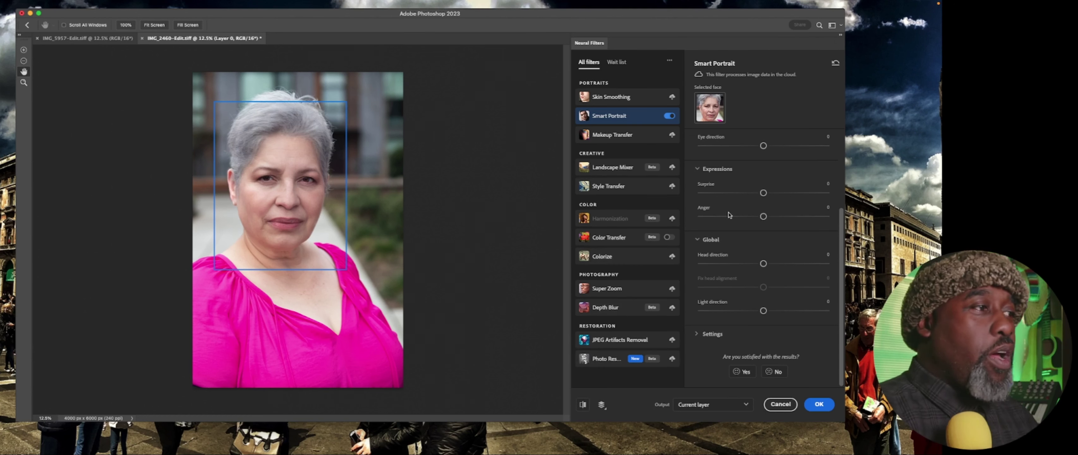
left_click(583, 405)
left_click(583, 404)
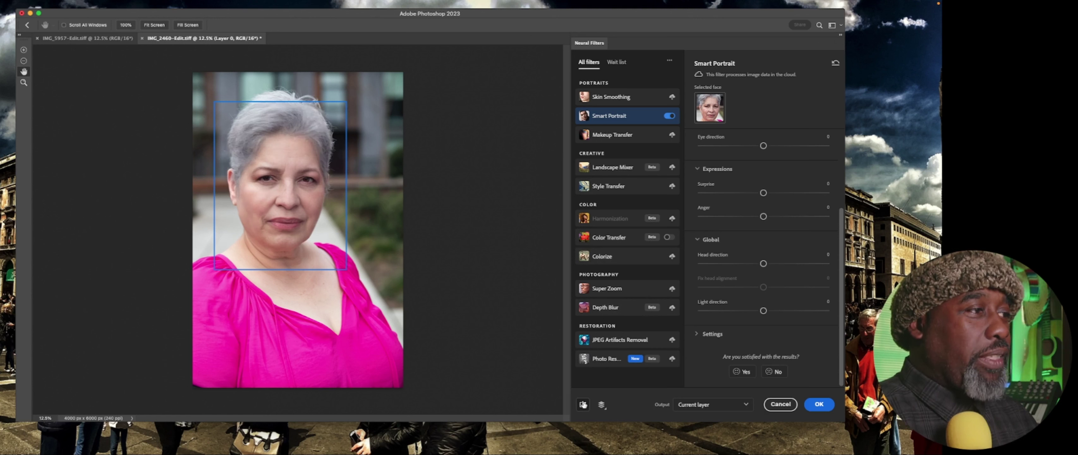
left_click(583, 404)
left_click(583, 404)
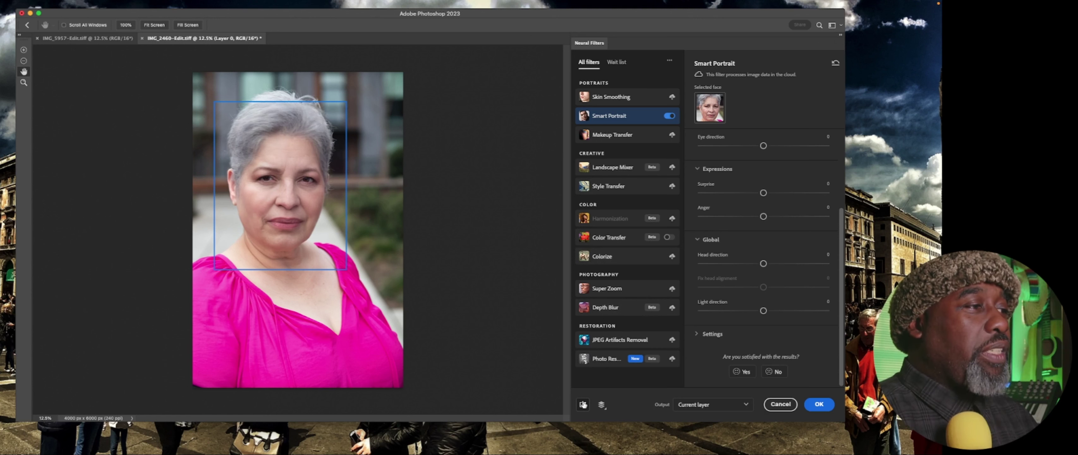